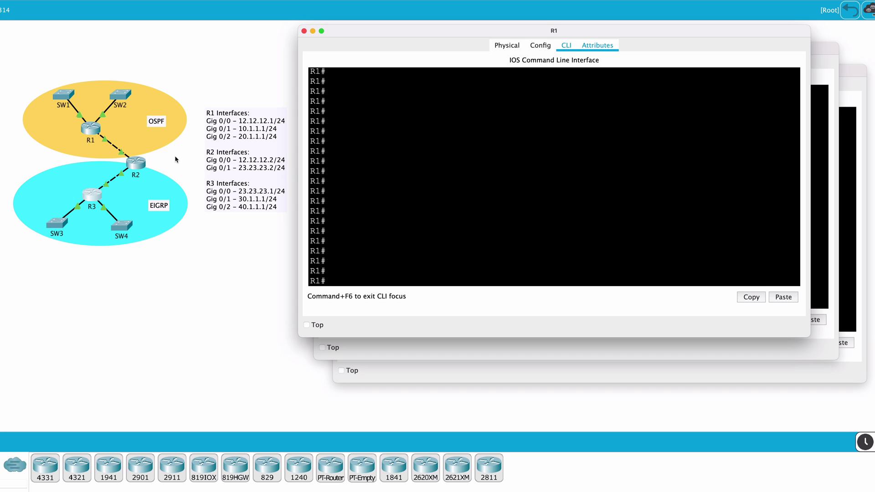
Step: Show R2's routing table and highlight the 12.12.12.0/24 and 23.23.23.0/24 networks
click(821, 57)
text(sh ip route)
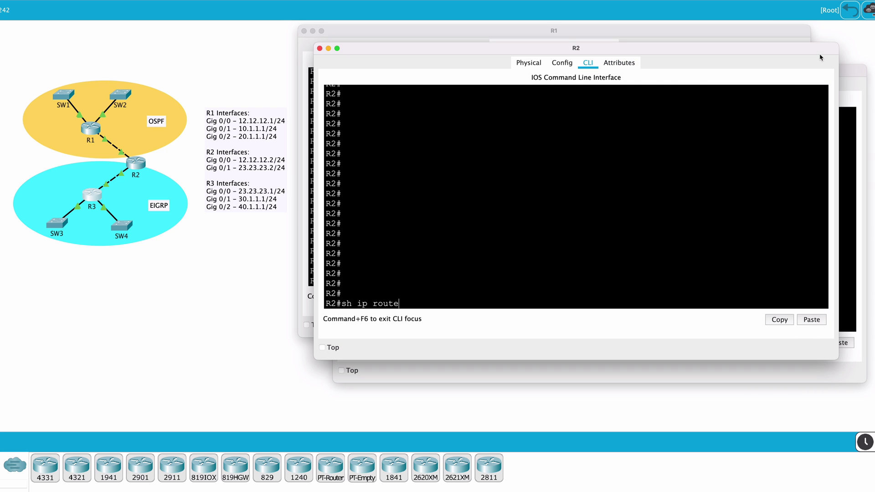
key(Return)
key(space)
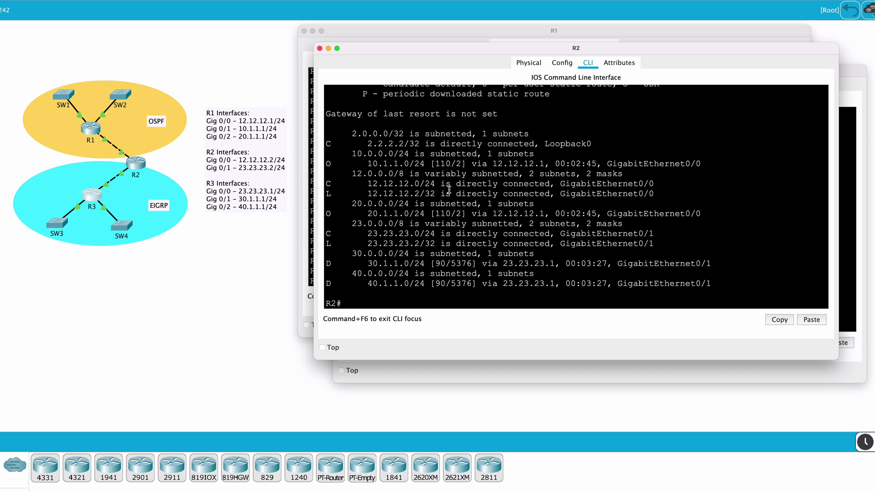
drag(436, 185, 368, 183)
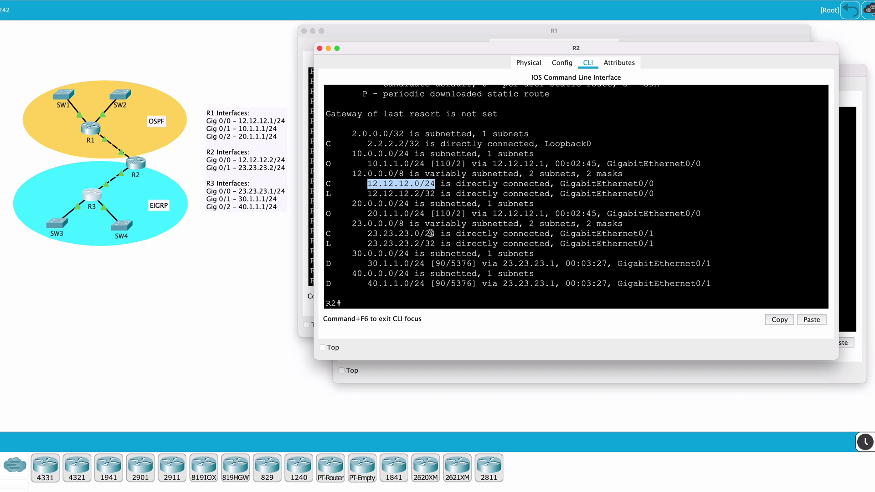
click(407, 230)
double_click(408, 231)
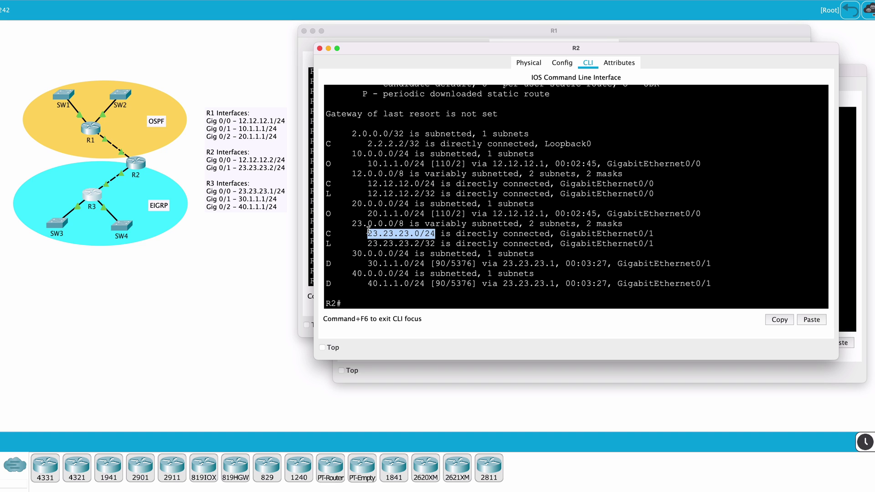
click(455, 183)
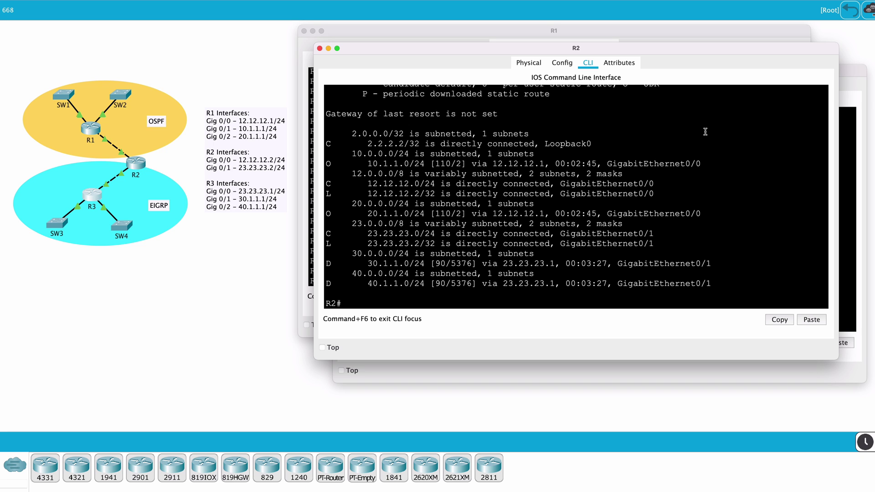
Step: List R2's OSPF neighbors and highlight neighbor 1.1.1.1 reached at 12.12.12.1
text(sh ip ospf nei)
key(Tab)
key(Return)
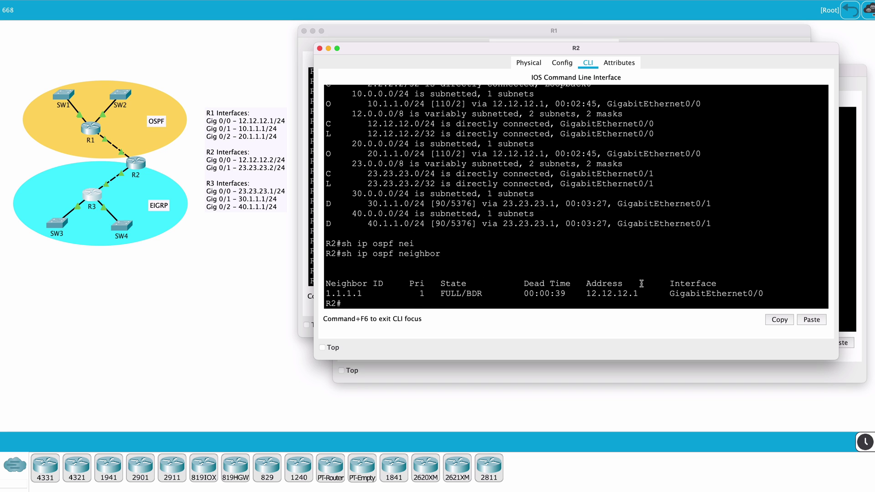
drag(638, 294, 577, 299)
click(576, 299)
Step: List R2's EIGRP neighbors and highlight neighbor 23.23.23.1
text(sh ip eigrp nei)
key(Tab)
key(Return)
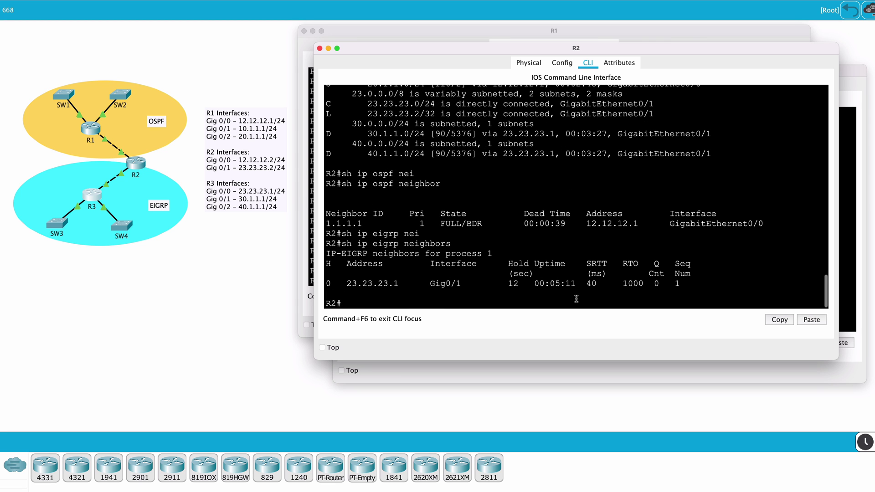
drag(405, 283, 347, 283)
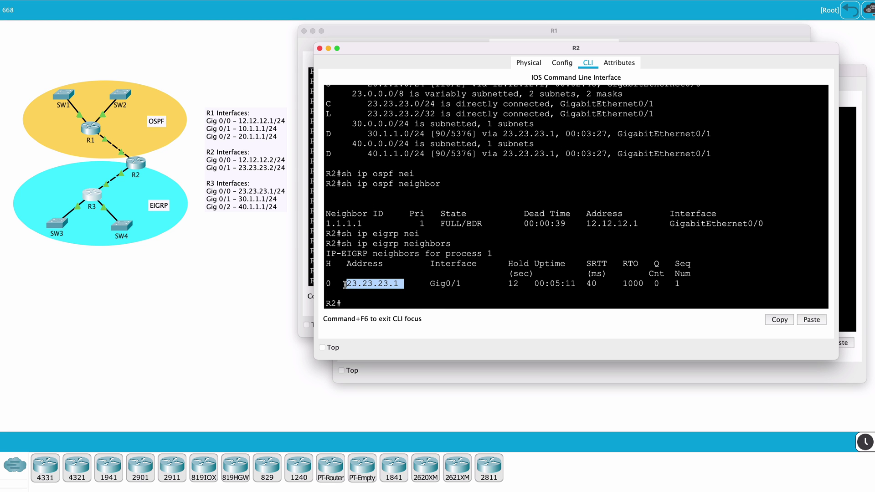
Step: Run 'sh ip route' on R1, showing only connected routes for 1.1.1.1, 10.1.1.0, 12.12.12.0 and 20.1.1.0
click(436, 301)
click(483, 38)
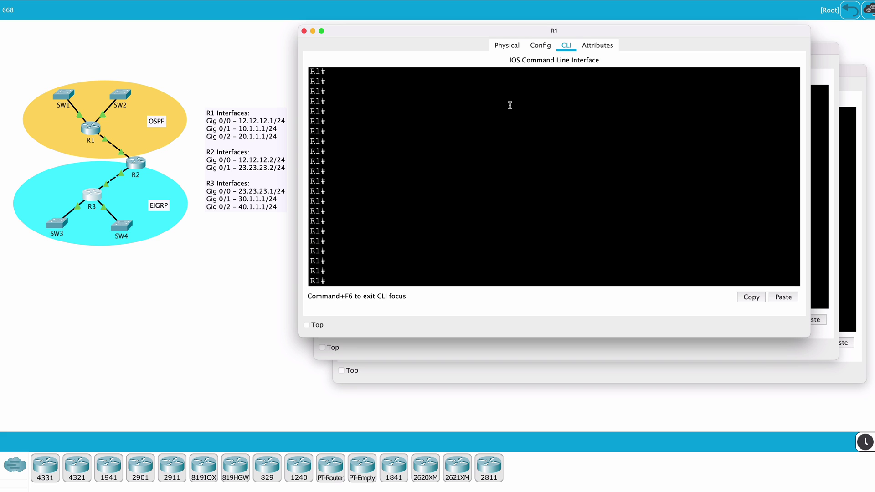
text(sh ip route)
key(Return)
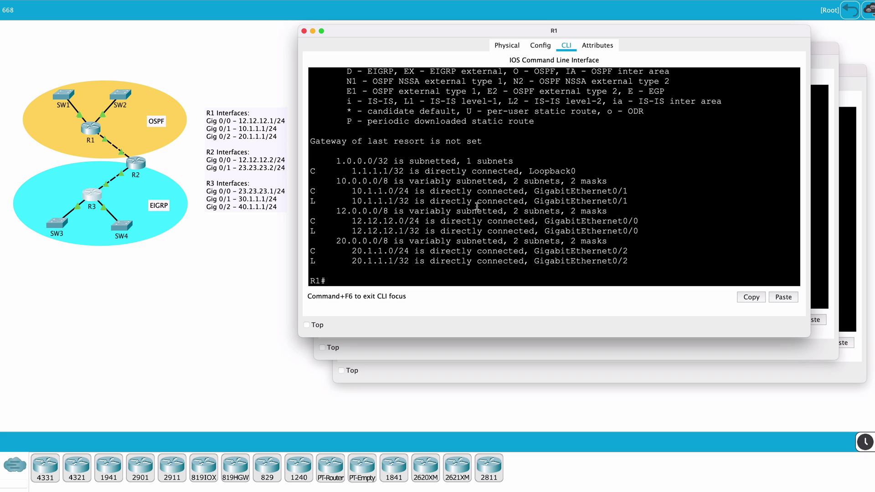
Step: Run 'sh ip route' on R3 to see only connected networks, then return to R2's console
click(851, 79)
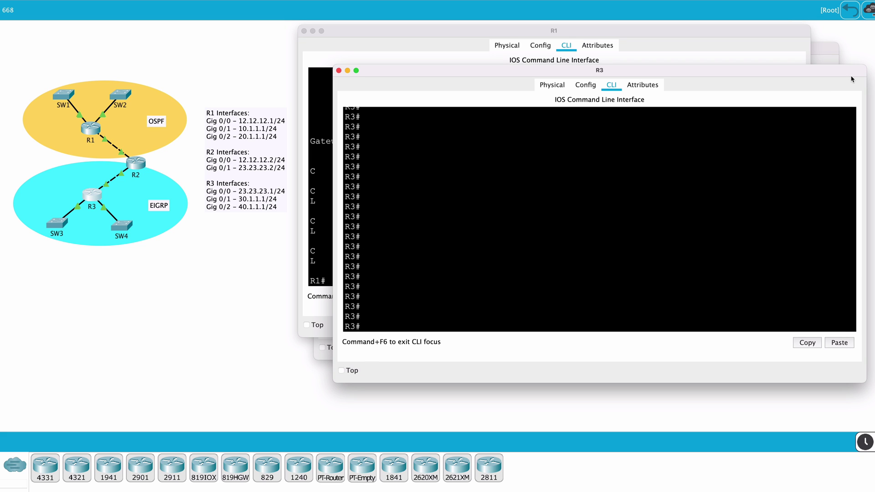
text(sh ip route)
key(Return)
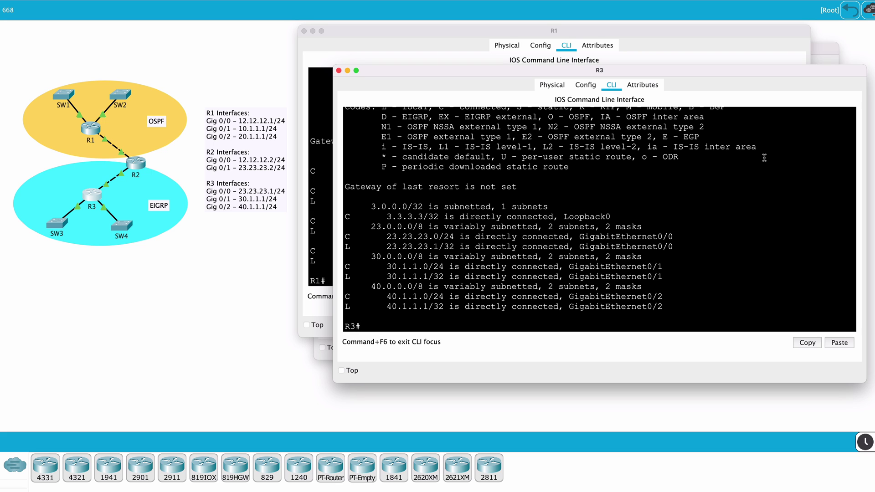
click(826, 58)
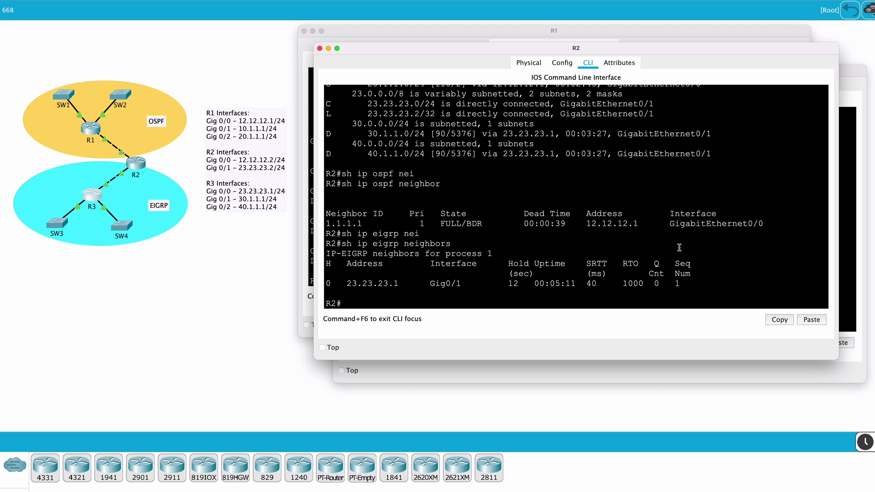
Step: Highlight all of R1's connected routes in its routing table output
click(648, 30)
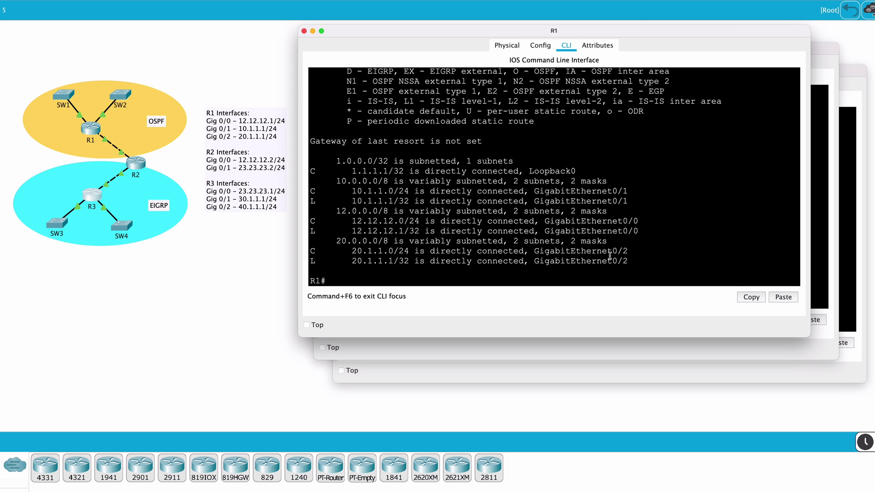
drag(634, 260, 335, 159)
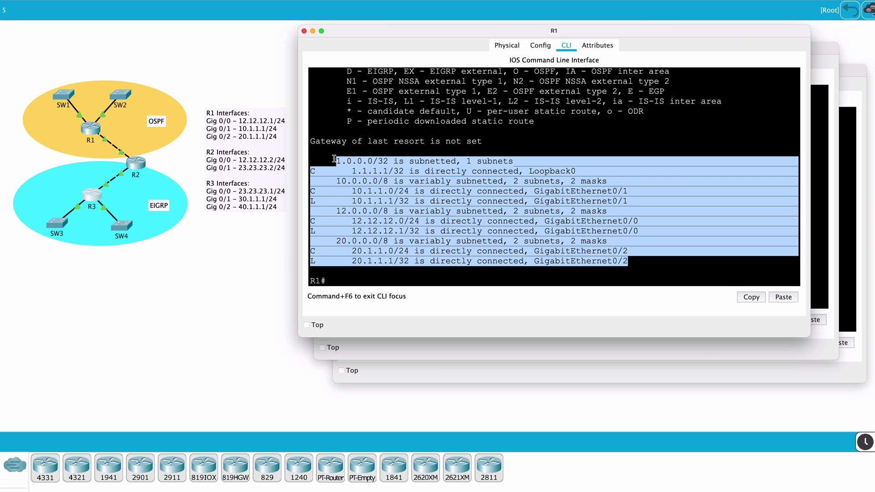
click(757, 165)
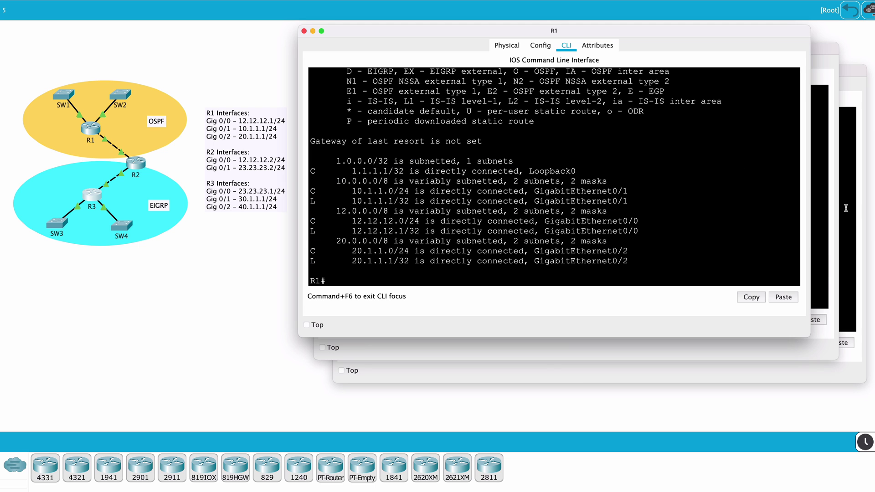
Step: Highlight all of R3's connected routes, then return to R2's neighbor output
click(846, 208)
drag(673, 308, 370, 207)
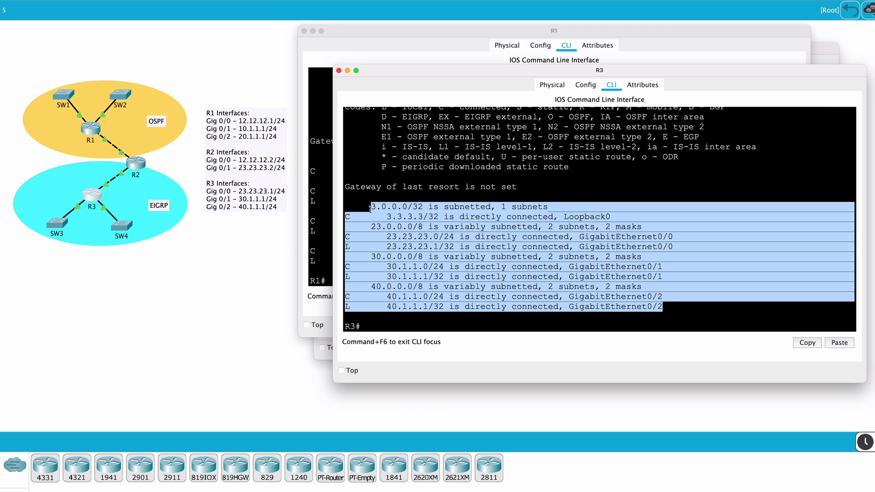
click(685, 322)
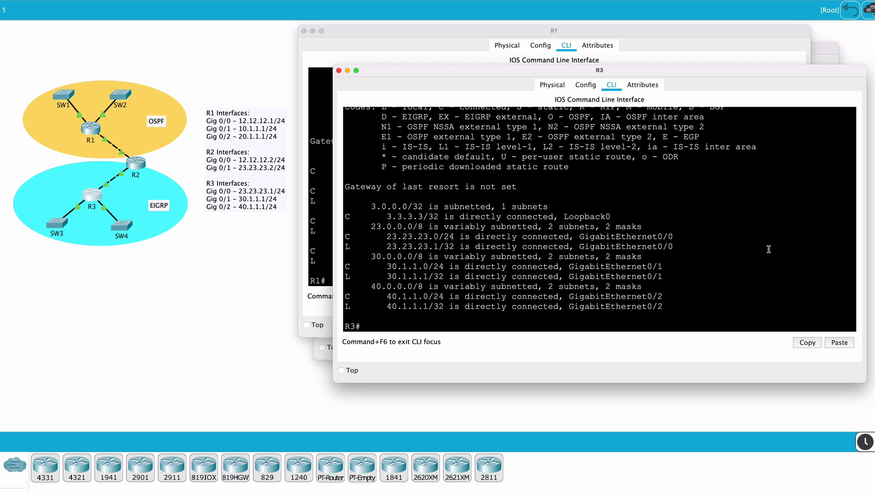
click(834, 63)
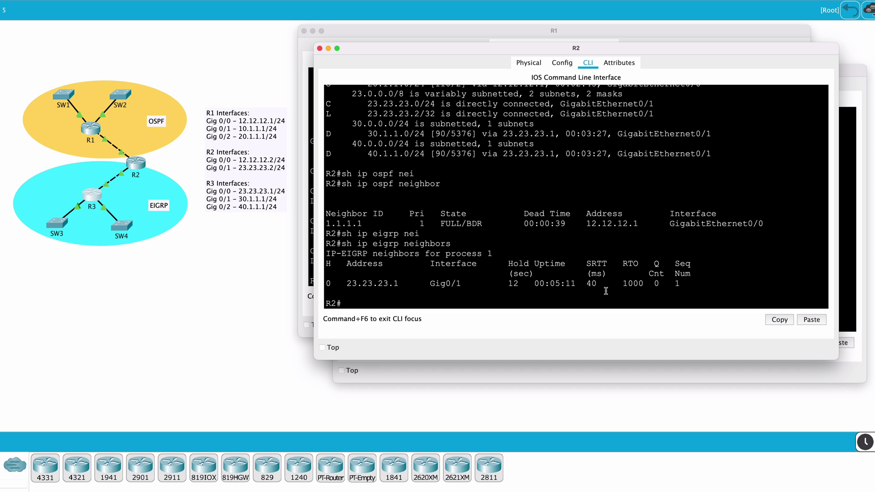
Step: On R2, add 'redistribute eigrp 1' under router ospf 1 and note the classful-networks warning
key(Return)
key(Return)
key(Return)
key(Return)
key(Return)
key(Return)
key(Return)
key(Return)
key(Return)
key(Return)
key(Return)
key(Return)
key(Return)
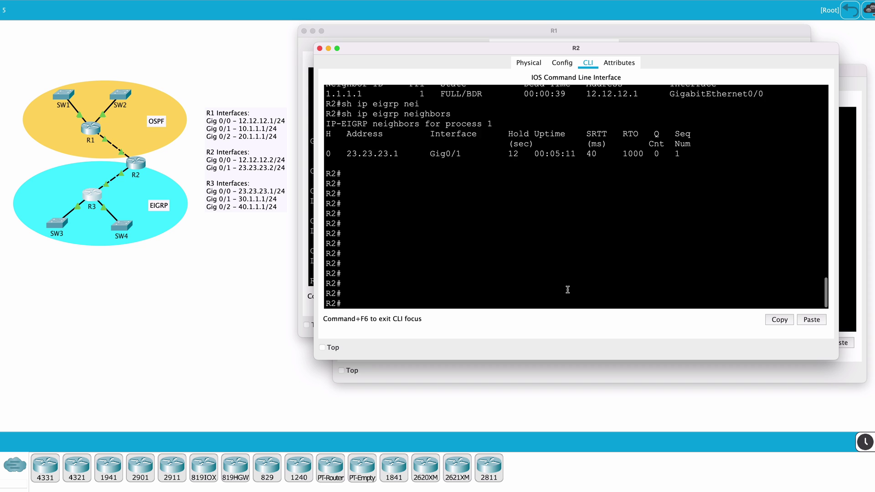
key(Return)
key(Return)
key(Return)
key(Return)
key(Return)
key(Return)
key(Return)
text(conf t)
key(Return)
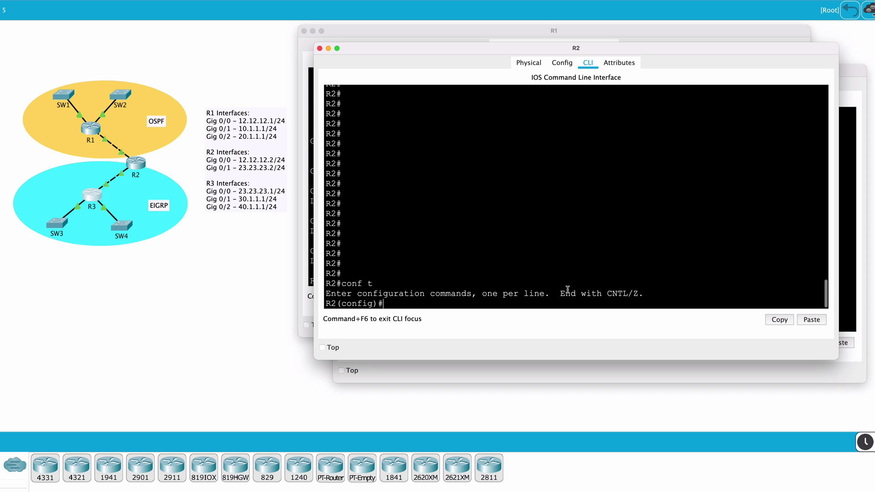
text(router ospf 1)
key(Return)
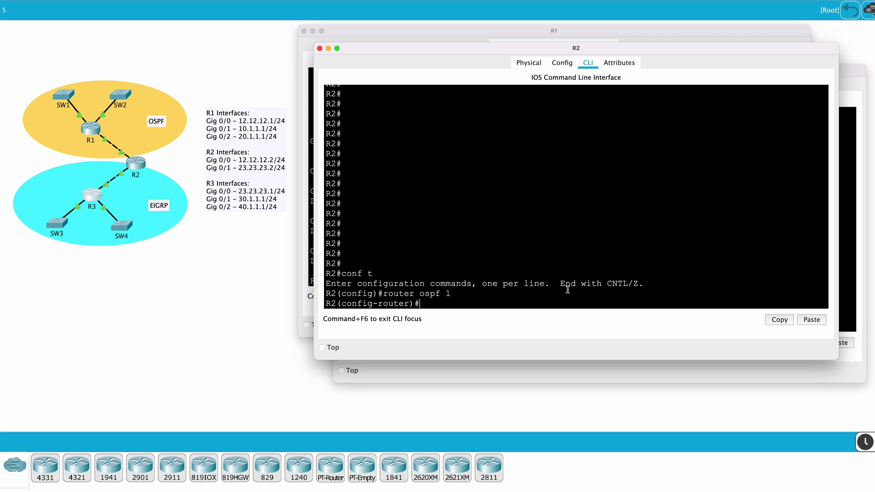
text(redistribute eigrp 1)
key(Return)
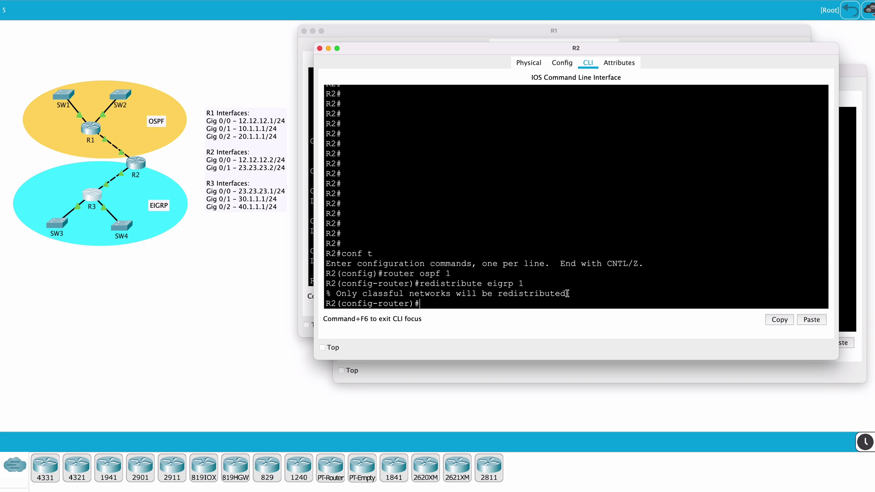
drag(568, 293, 337, 294)
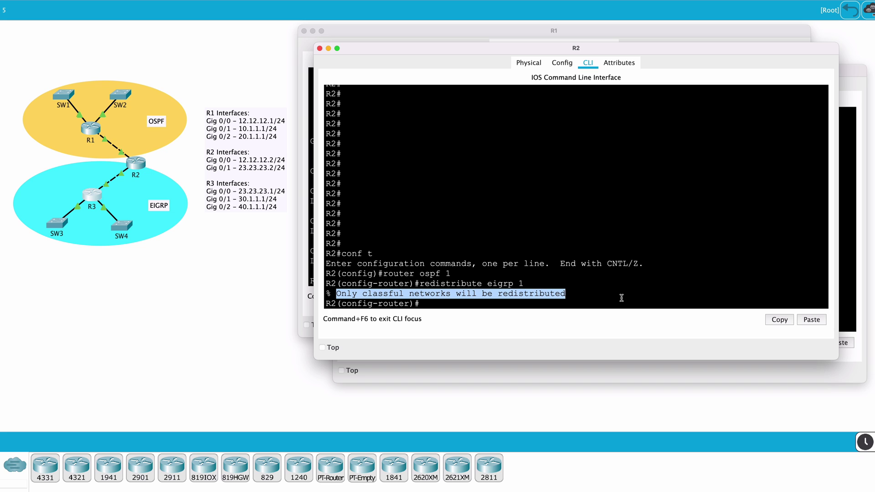
Step: Check R2's running OSPF config with 'do sh run | s router ospf', finding 'redistribute eigrp 1'
click(622, 298)
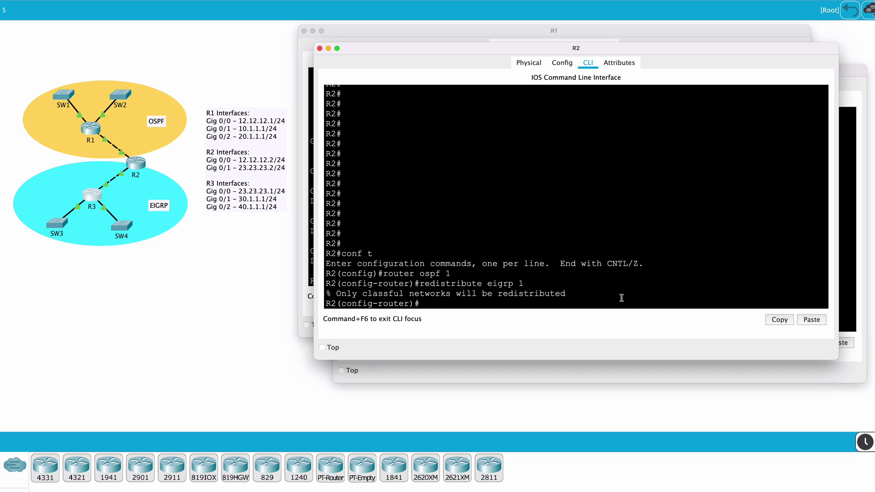
text(do sh run | s router ospf)
key(Return)
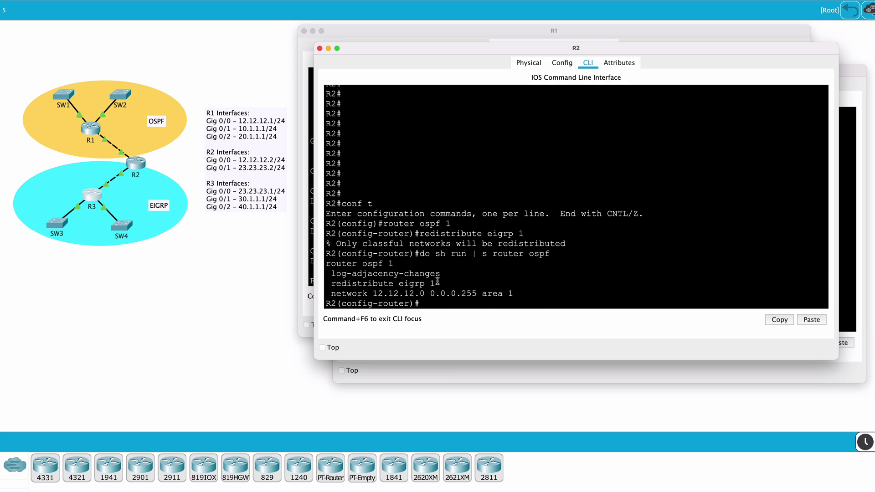
drag(436, 282, 332, 281)
key(super+c)
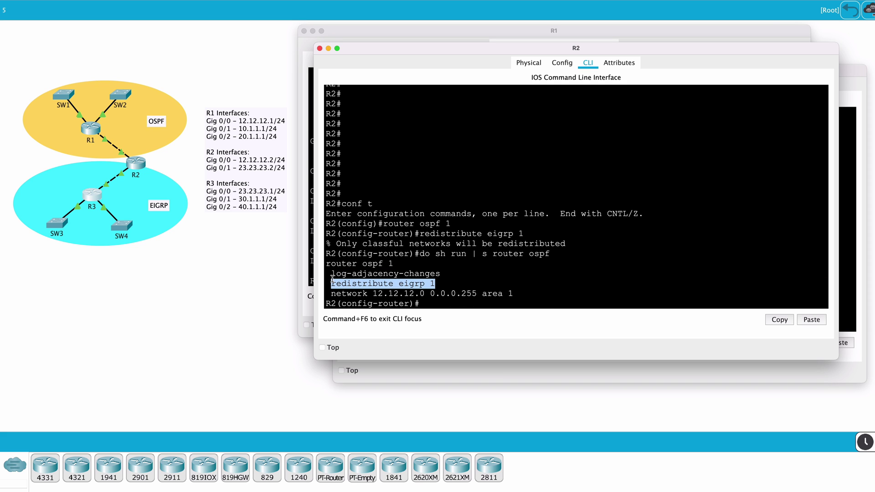
click(482, 302)
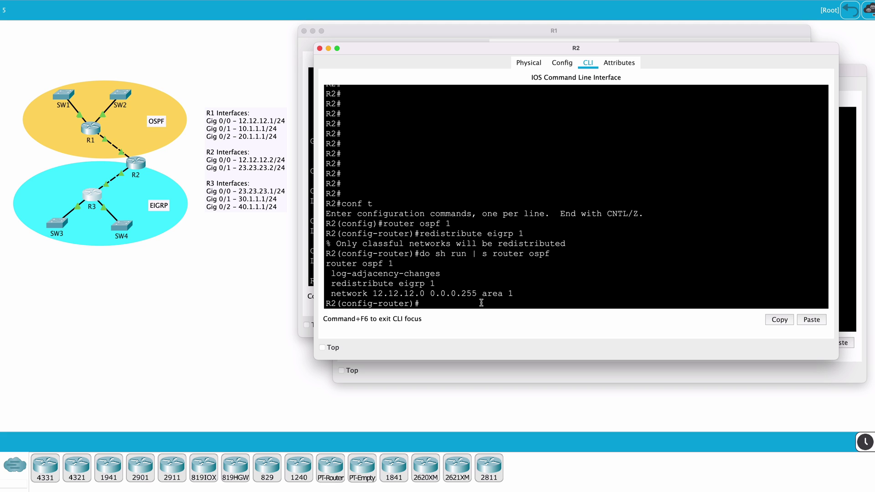
Step: Change it to 'redistribute eigrp 1 subnets' and confirm the new line in the running config
key(super+v)
text(subnets)
key(Return)
key(Up)
key(Up)
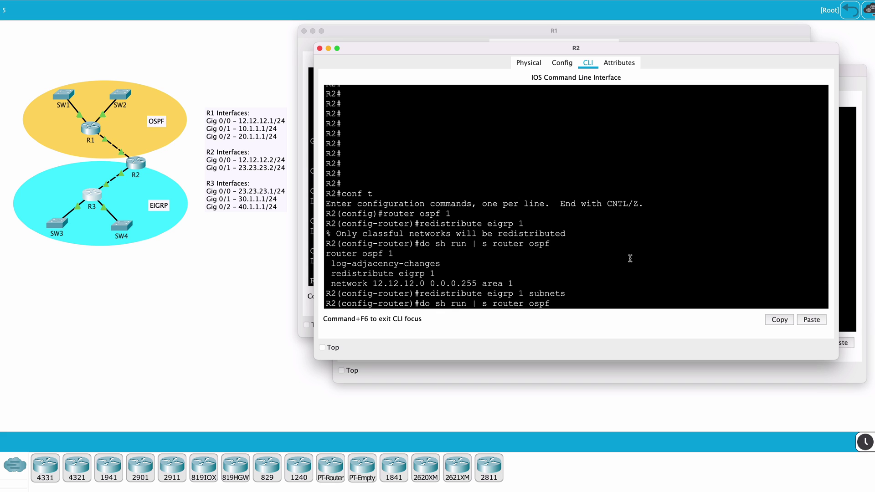
key(Return)
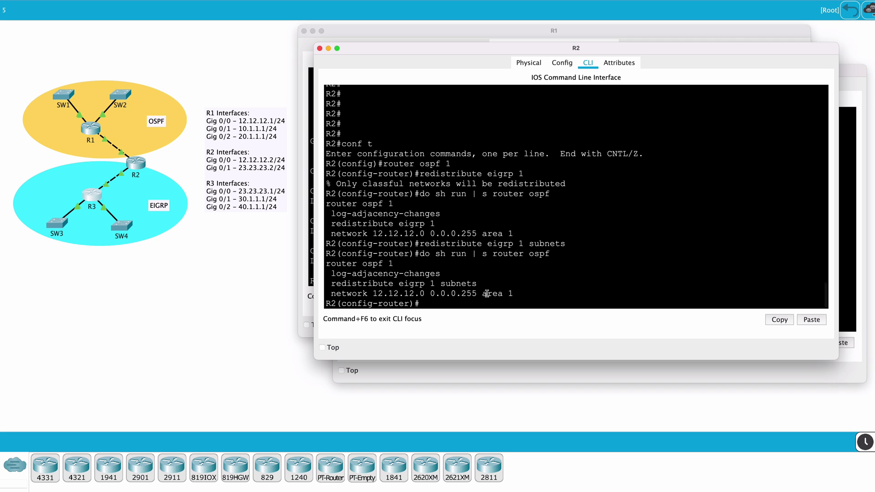
drag(477, 284, 333, 286)
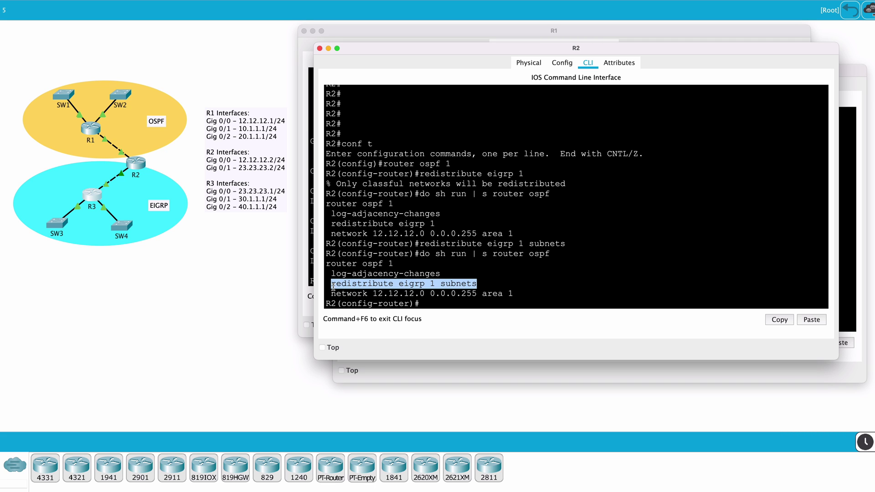
click(488, 300)
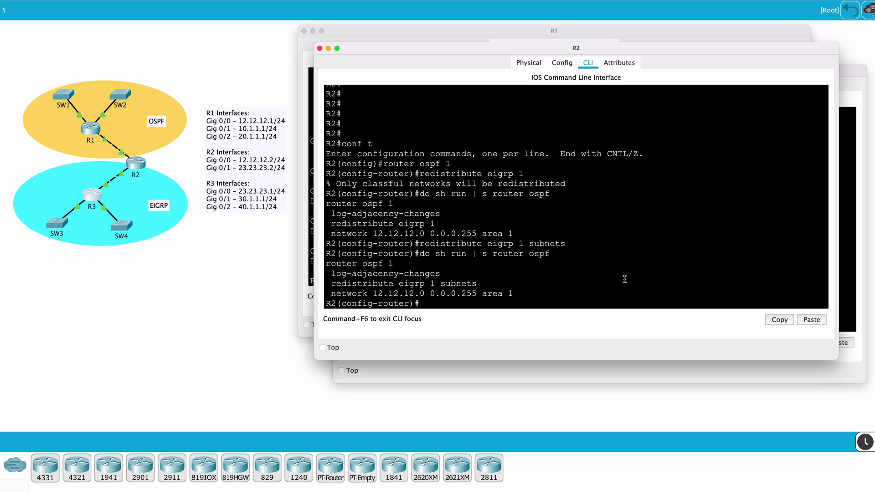
text(router eigrp 1)
Step: Under router eigrp 1 on R2, add 'redistribute ospf 1', then bring R1's console forward
key(Return)
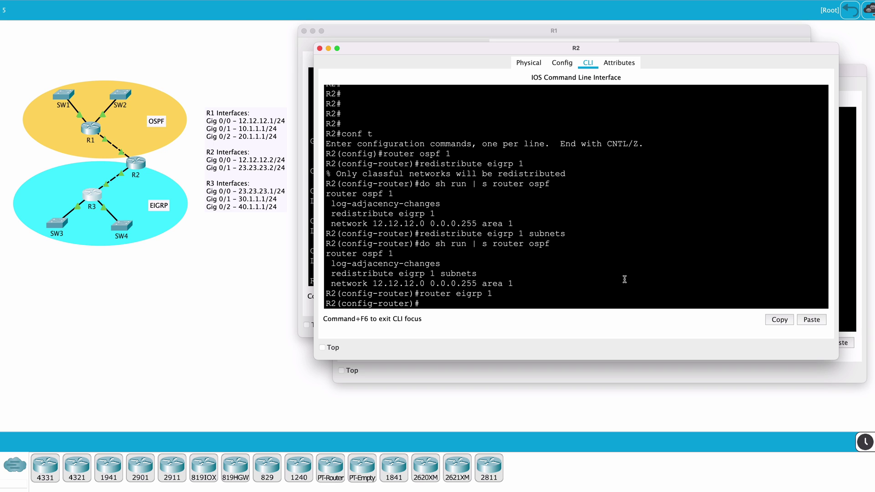
text(redistribute ospf 1)
key(Return)
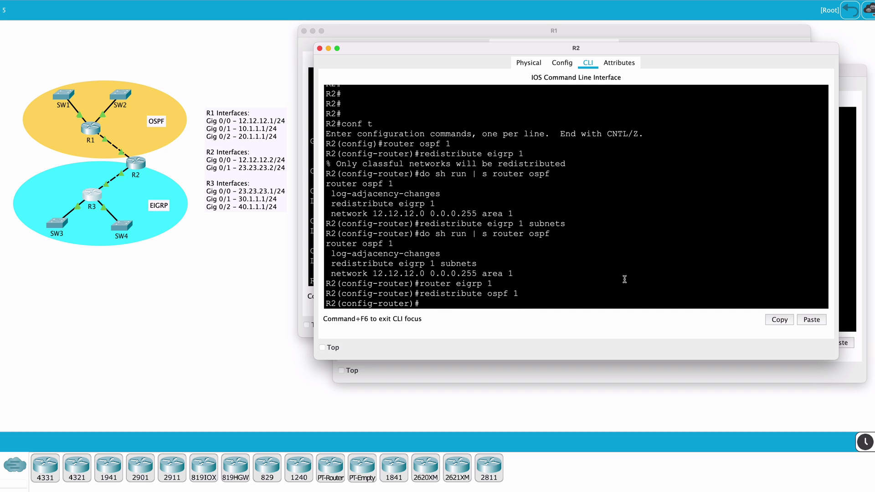
click(645, 34)
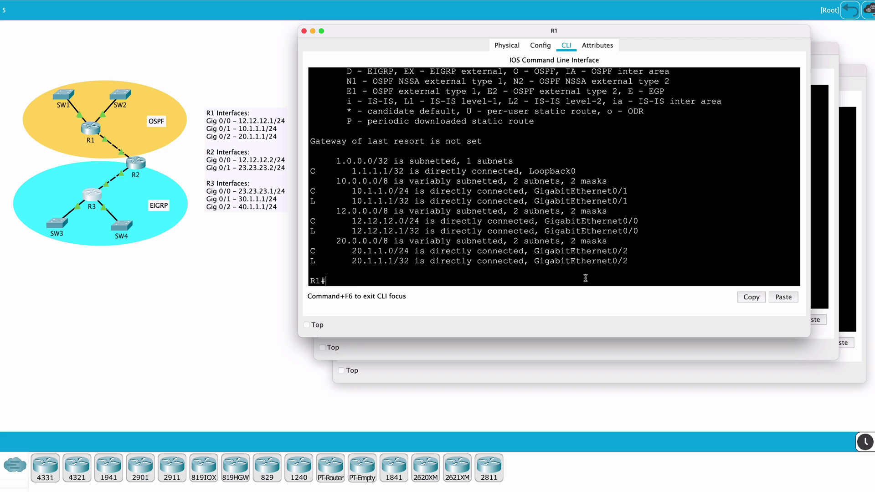
Step: Show R1's routing table and highlight the new external routes to 30.x, 40.x and 23.23.23.0/24
text(sh ip route)
key(Return)
key(space)
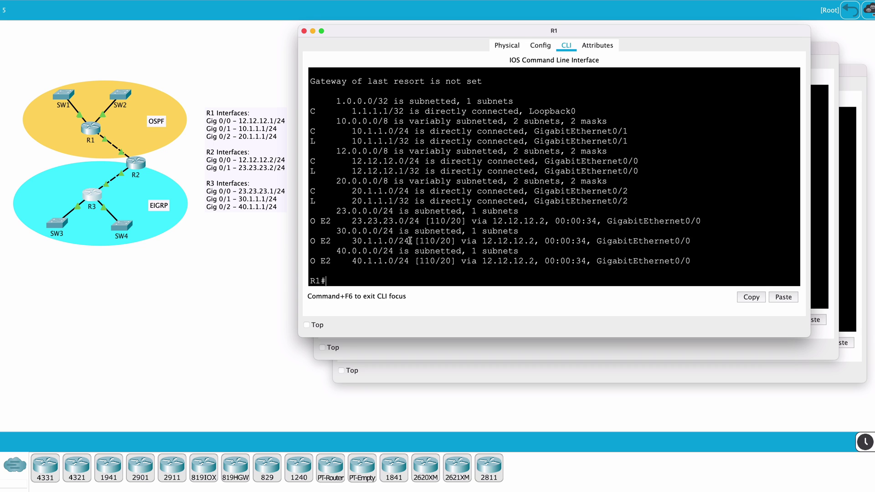
drag(394, 229, 336, 230)
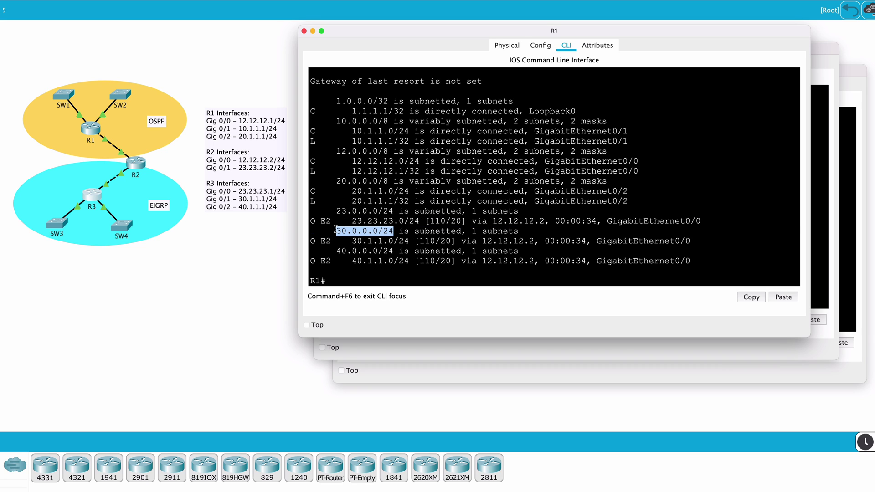
drag(393, 252, 332, 251)
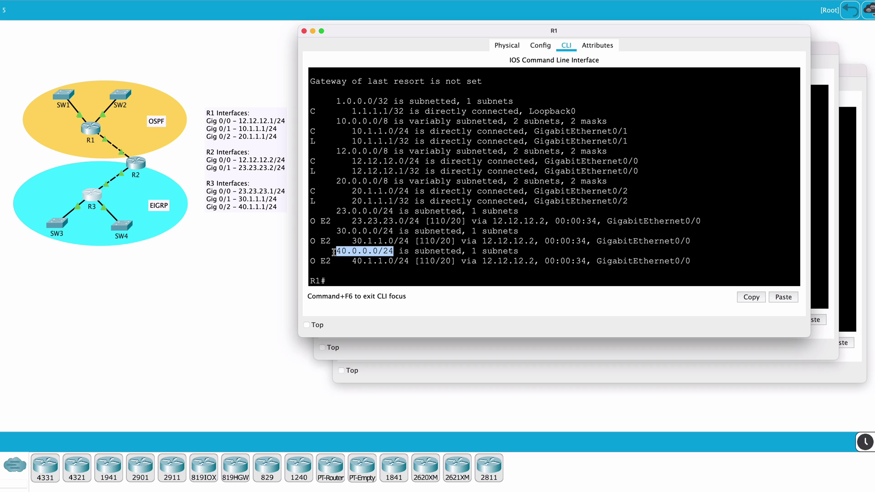
click(410, 273)
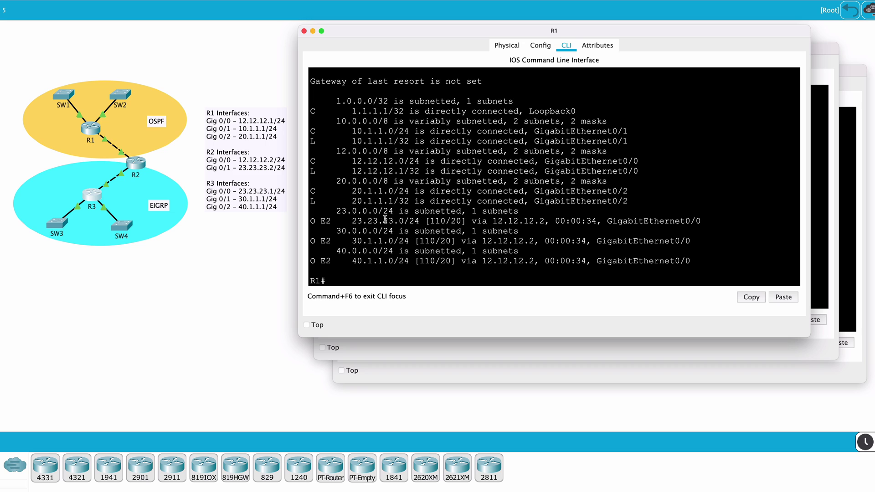
drag(417, 221, 347, 222)
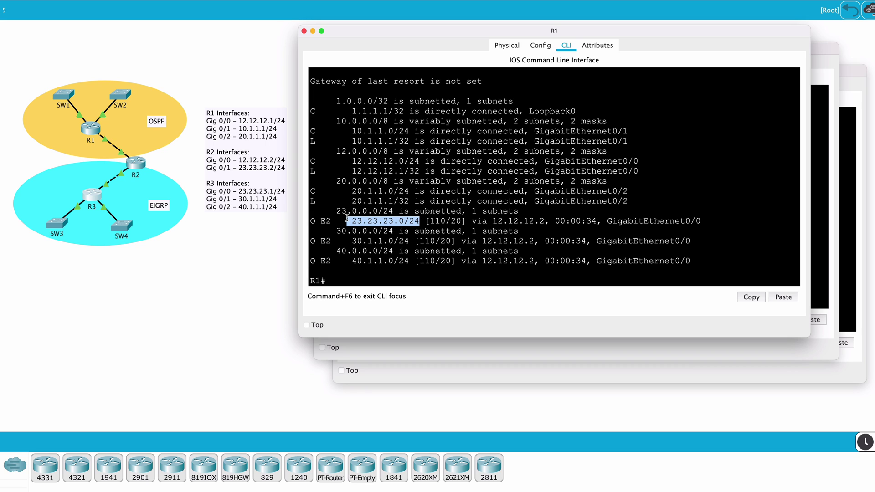
click(379, 269)
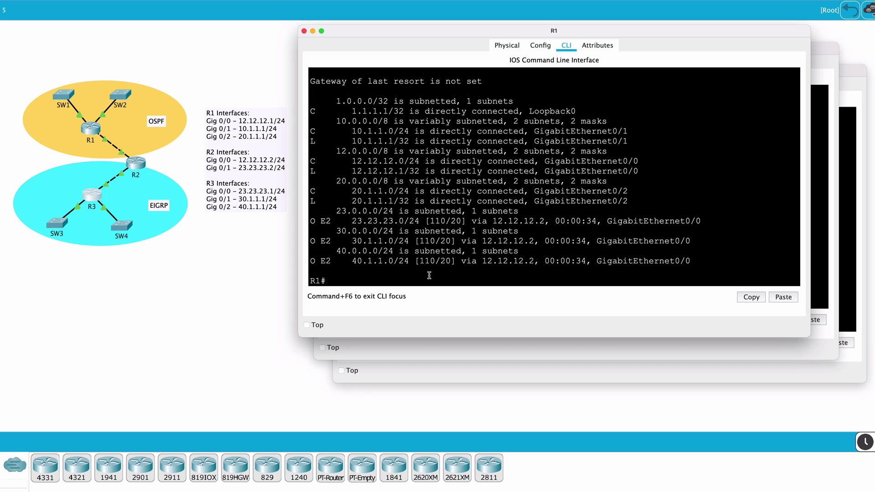
Step: Match the 23.23.23.0/24 route's O and E2 codes to 'OSPF' and 'OSPF external type 2' in the legend
double_click(312, 221)
scroll(387, 201, up, 4)
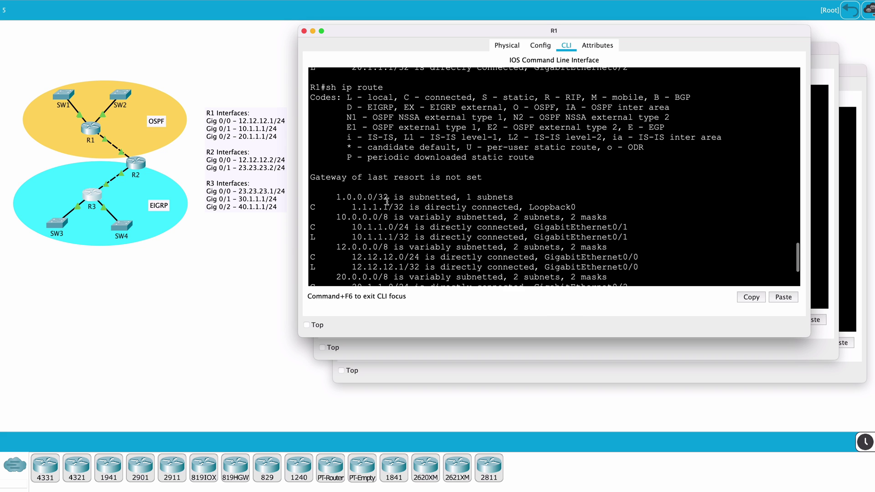
drag(556, 108, 515, 107)
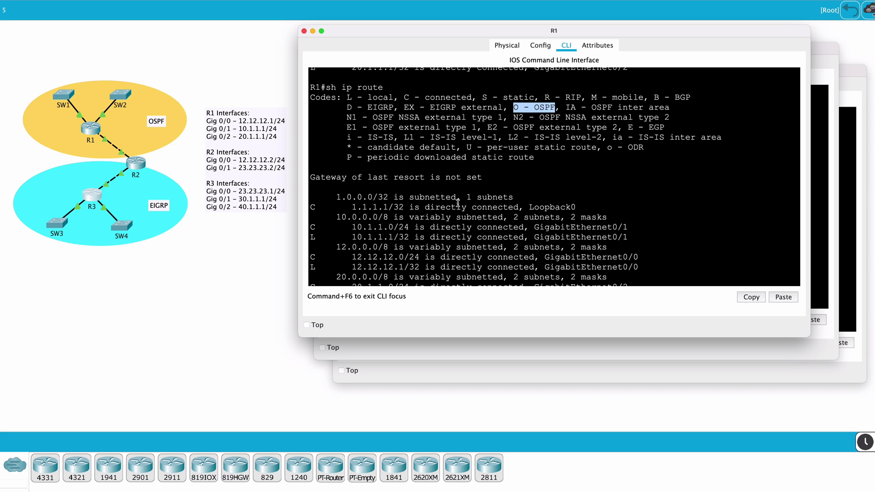
scroll(436, 210, down, 3)
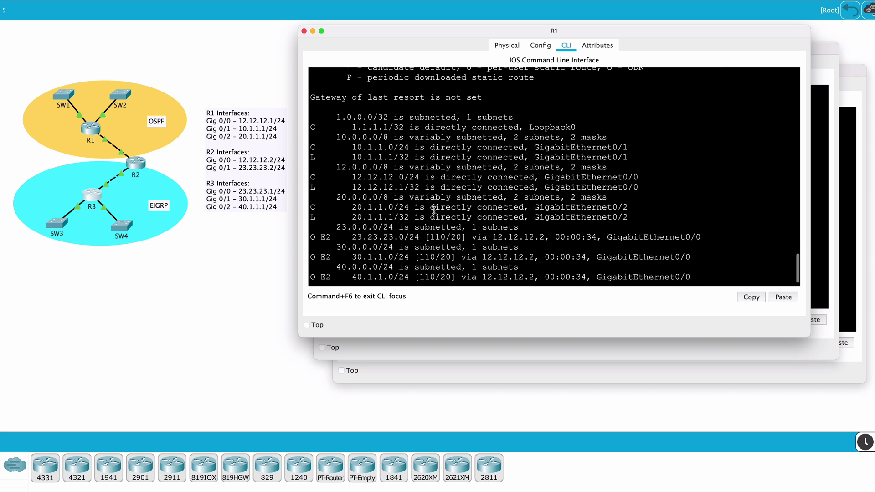
double_click(326, 237)
scroll(477, 228, up, 3)
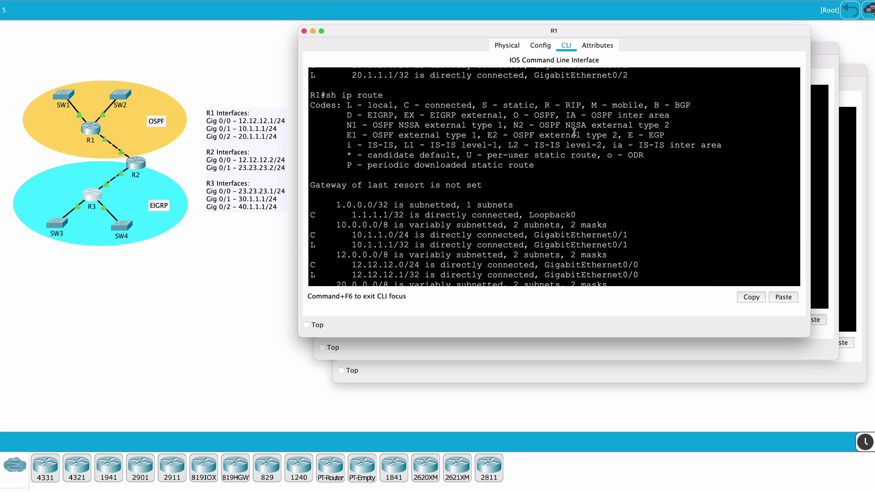
drag(618, 135, 487, 134)
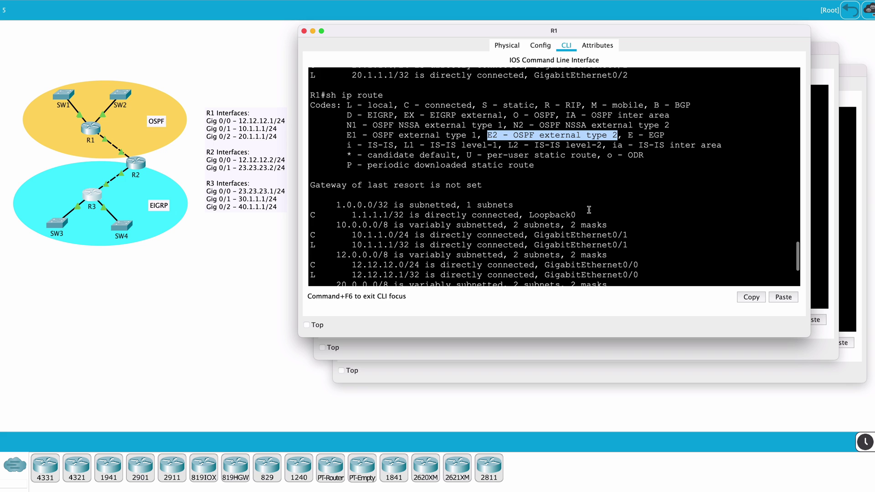
scroll(589, 210, down, 5)
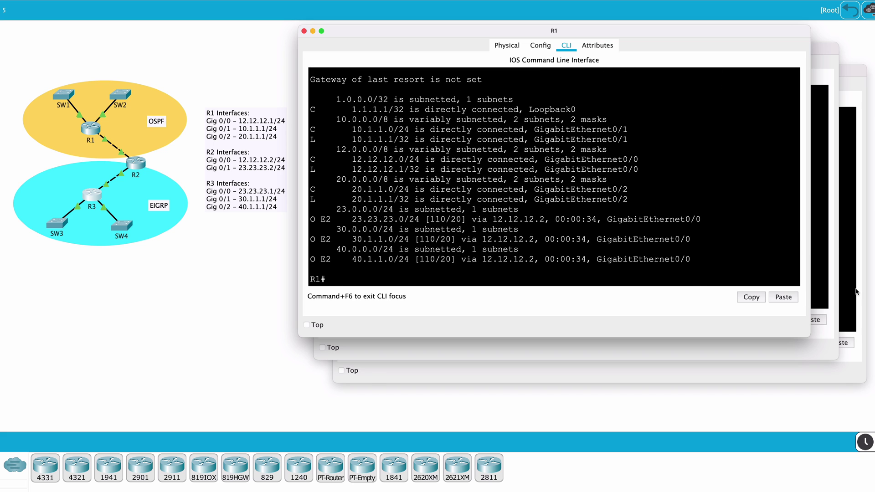
Step: Run 'sh ip route' on R3, still showing only connected and local routes
click(852, 294)
key(Return)
key(Return)
key(Return)
key(Return)
key(Return)
key(Return)
key(Return)
key(Return)
key(Return)
key(Return)
key(Return)
key(Return)
key(Return)
key(Return)
key(Return)
key(Return)
key(Return)
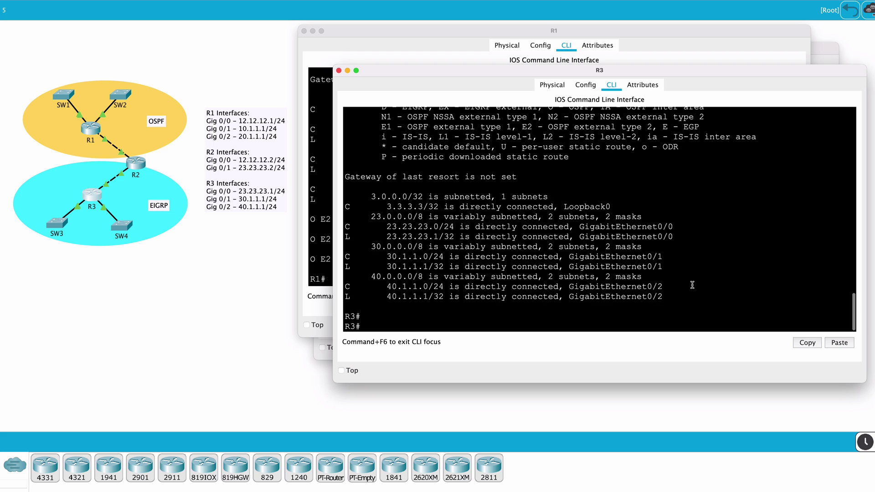
key(Return)
key(Return)
key(Return)
key(Return)
key(Return)
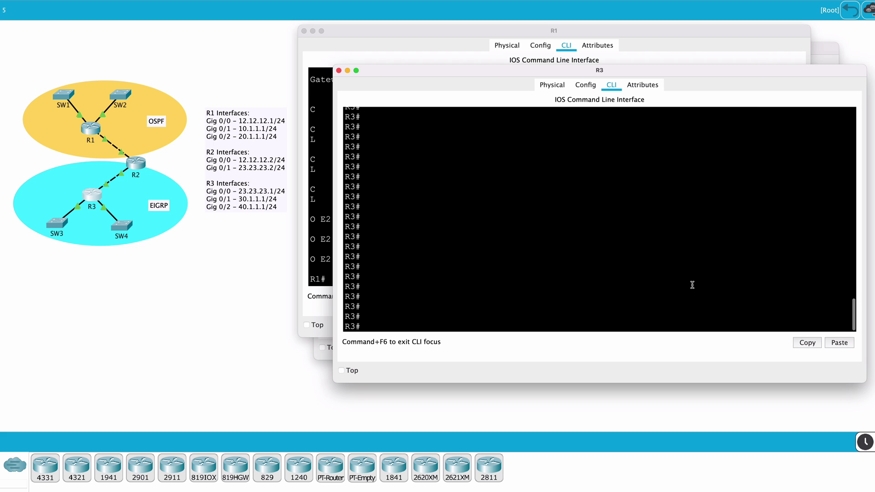
text(sh ip route)
key(Return)
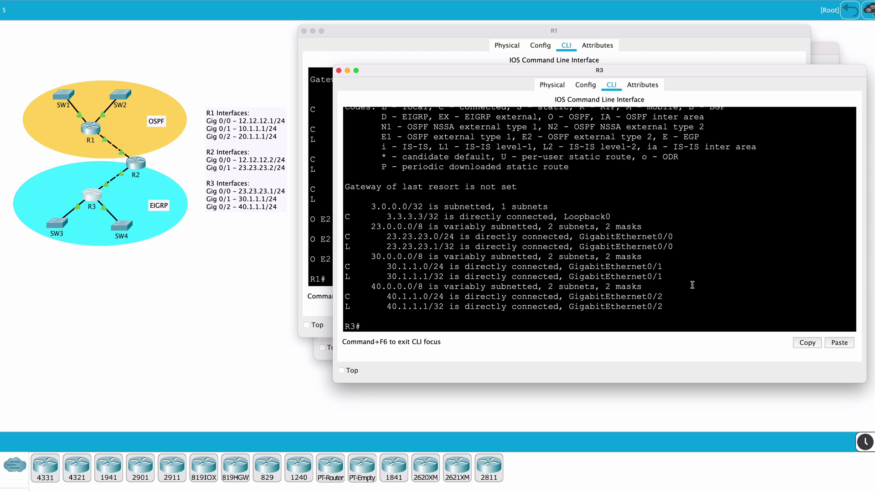
Step: On R2's console, recall the 'redistribute ospf 1' command for EIGRP 1
click(824, 59)
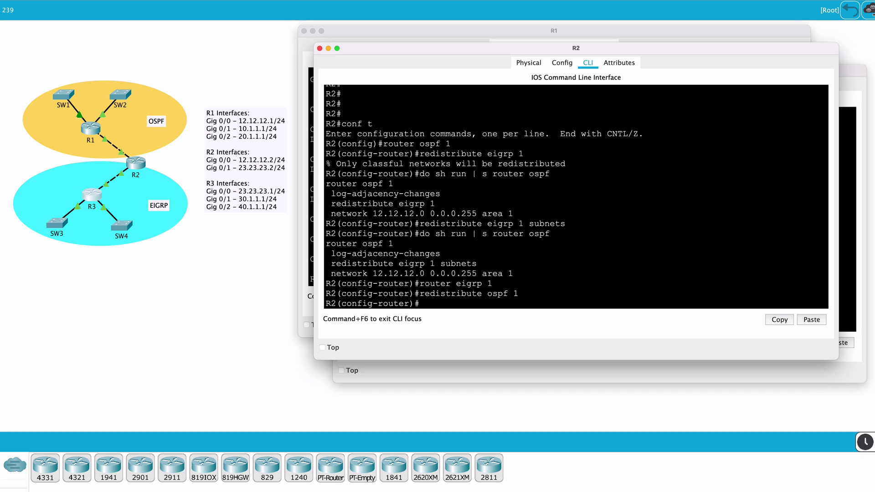
key(Up)
text(?)
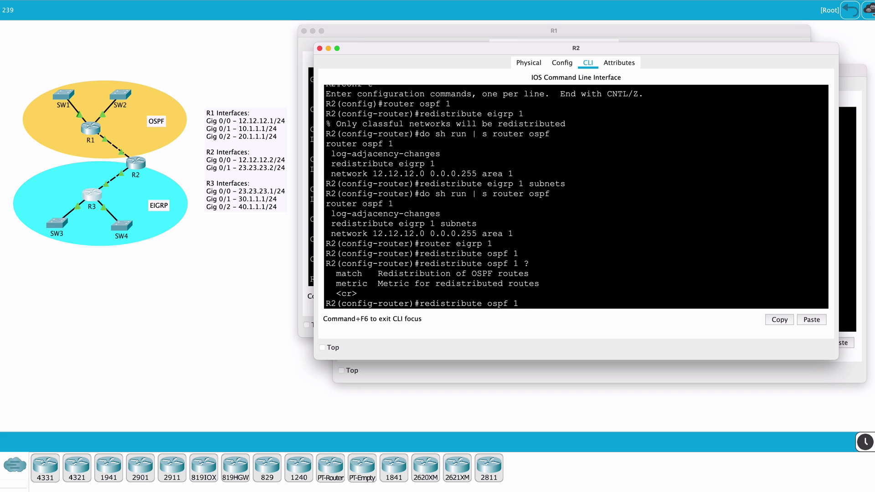
text(metric ?)
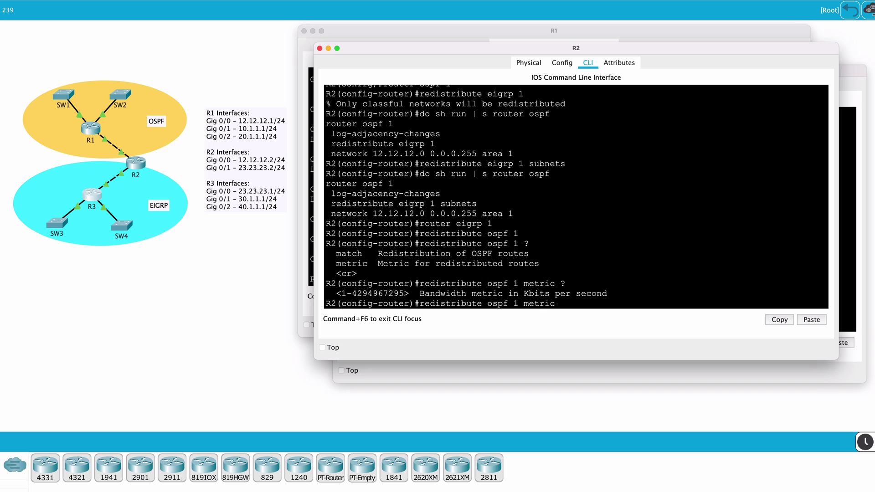
text(1000000 ?)
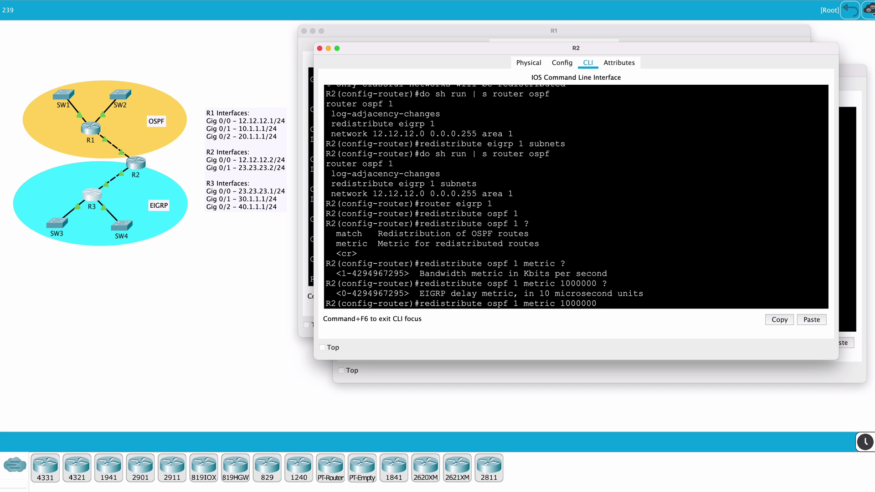
text(1)
text( ?)
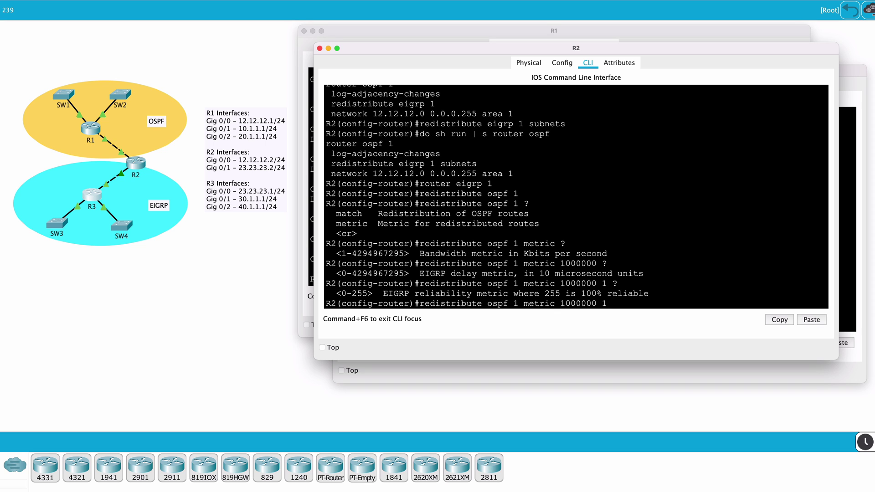
text(255?)
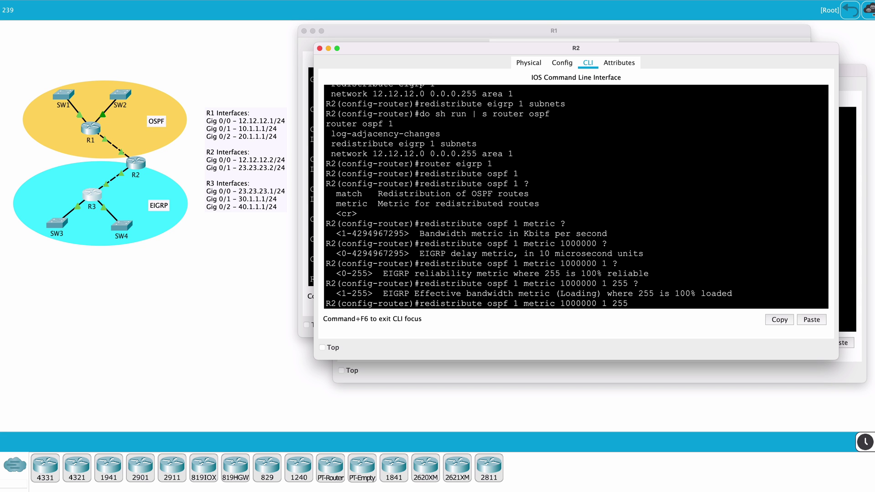
text(1)
text( ?)
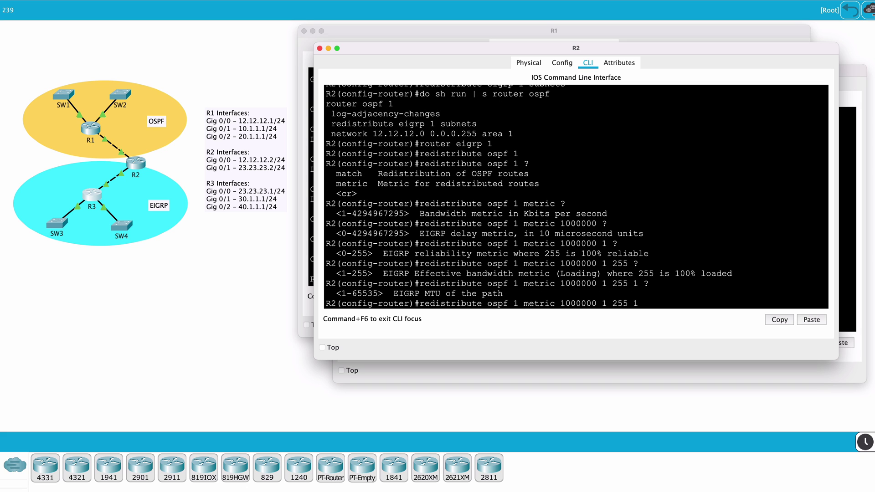
text(1500)
key(Return)
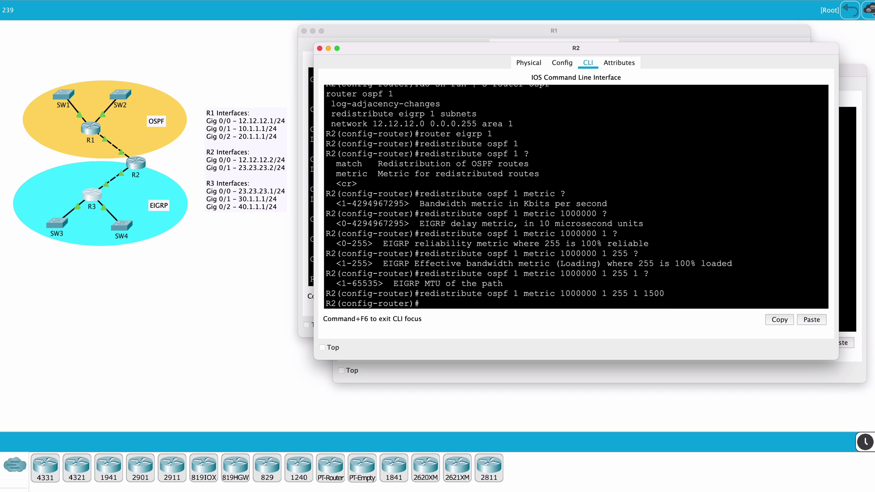
Step: Display R3's full routing table with 'sh ip route'
click(849, 85)
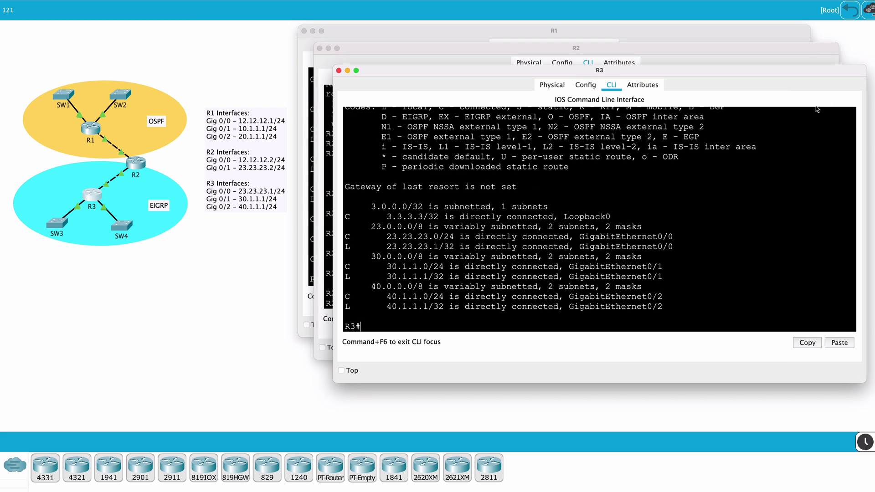
text(sh ip route)
key(Return)
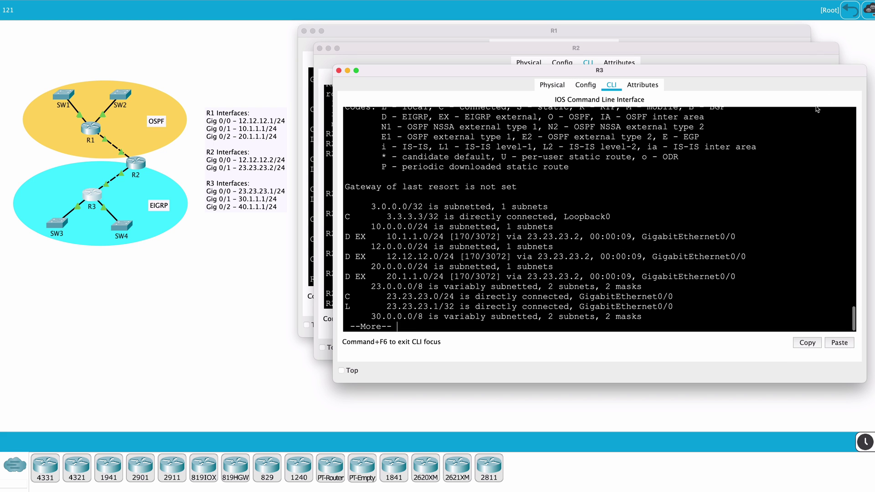
key(space)
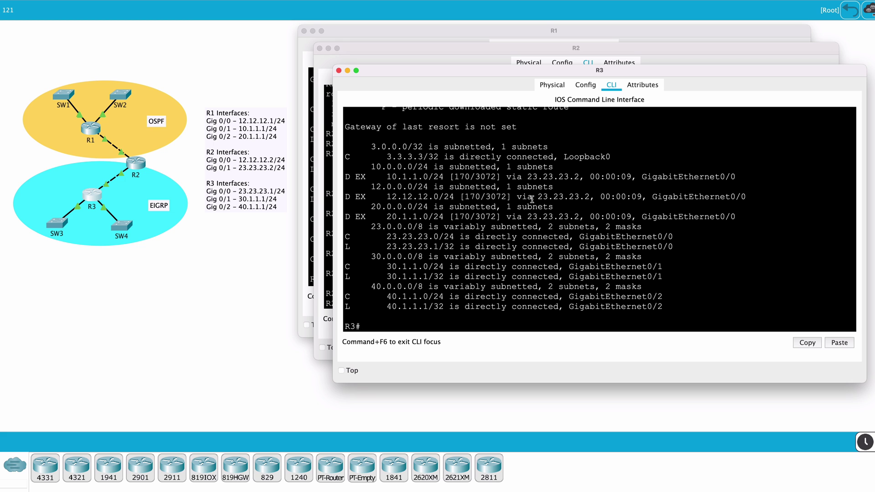
Step: Highlight the D EX routes for 10.1.1.0/24 and 12.12.12.0/24 and their EIGRP external legend entries
drag(351, 177, 345, 178)
scroll(458, 175, up, 5)
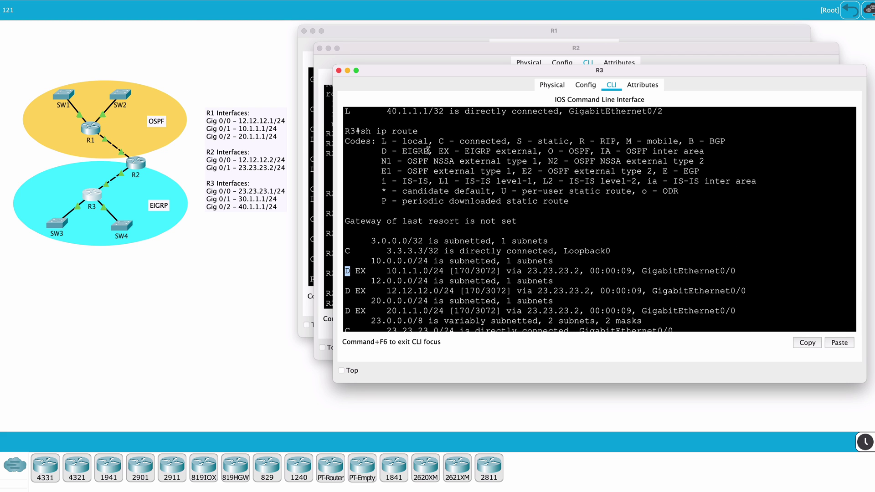
drag(430, 150, 382, 152)
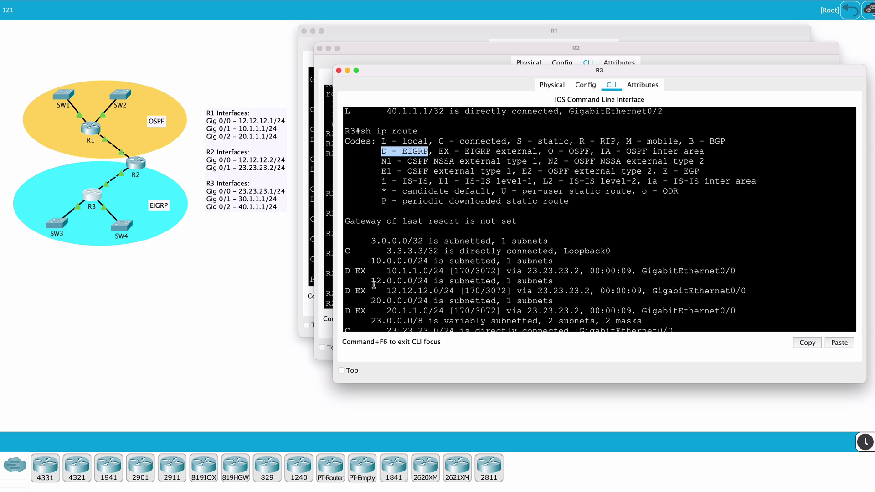
drag(366, 270, 355, 271)
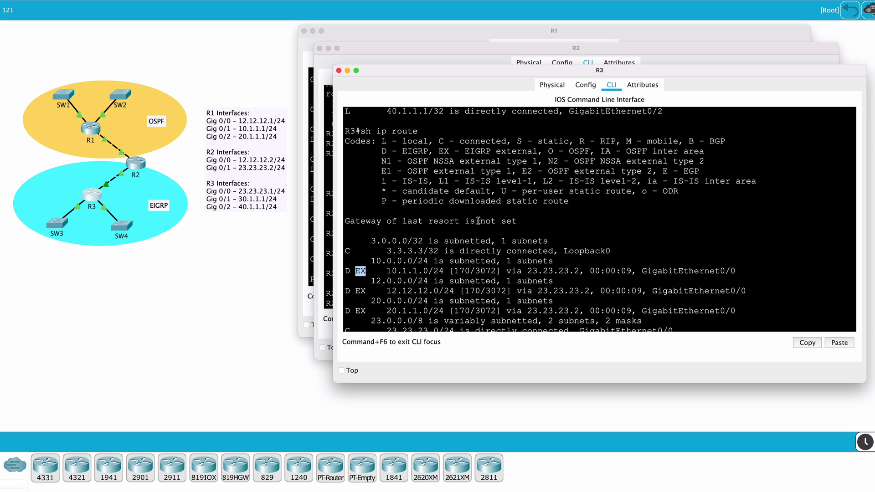
drag(538, 151, 439, 151)
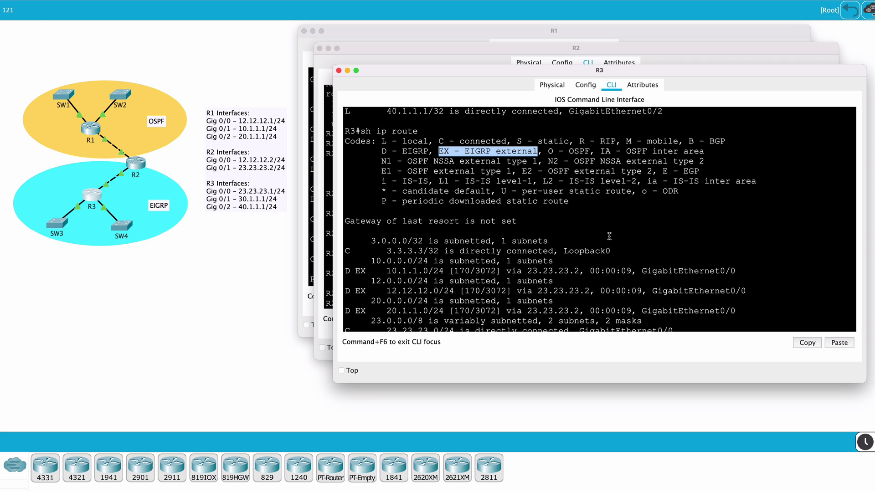
scroll(610, 237, down, 5)
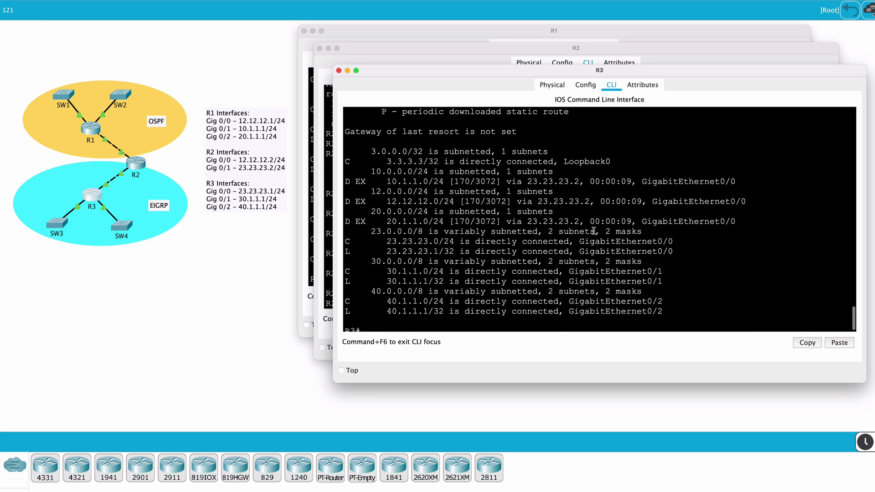
drag(459, 201, 389, 201)
scroll(474, 245, down, 1)
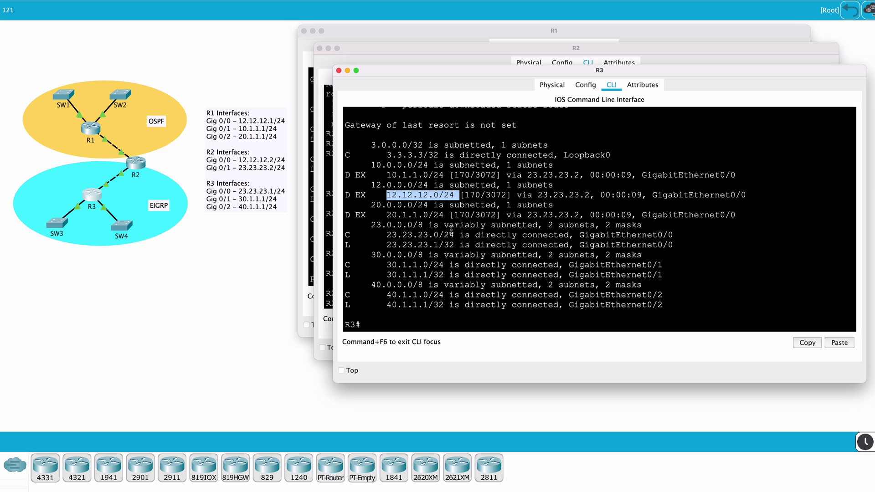
click(698, 258)
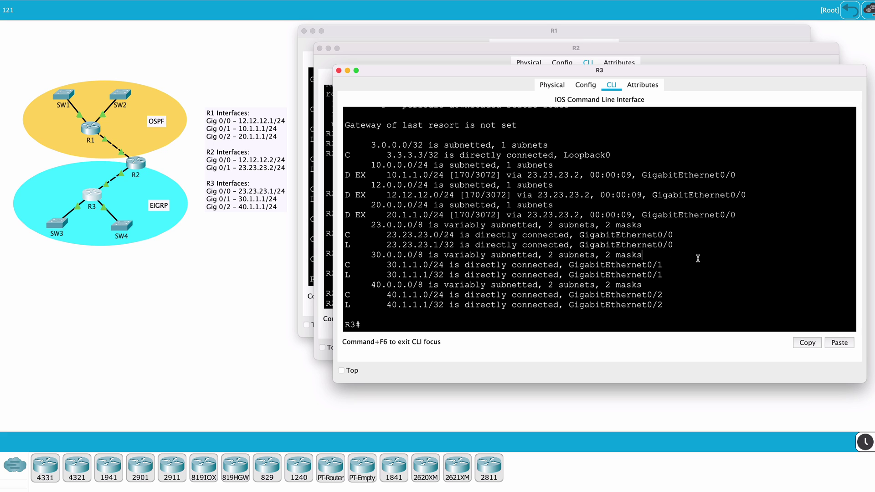